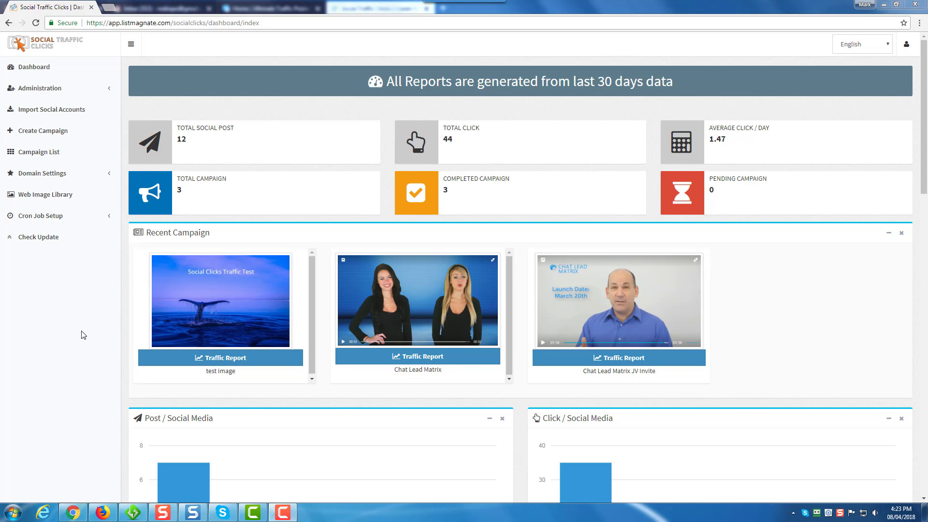
# - Search the web image library for "beach" images in any category
pyautogui.click(57, 195)
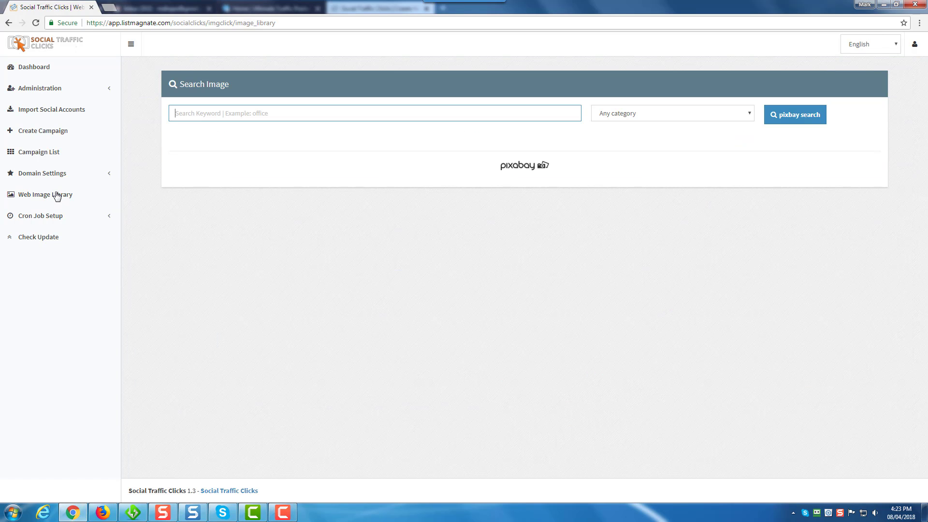
pyautogui.click(671, 118)
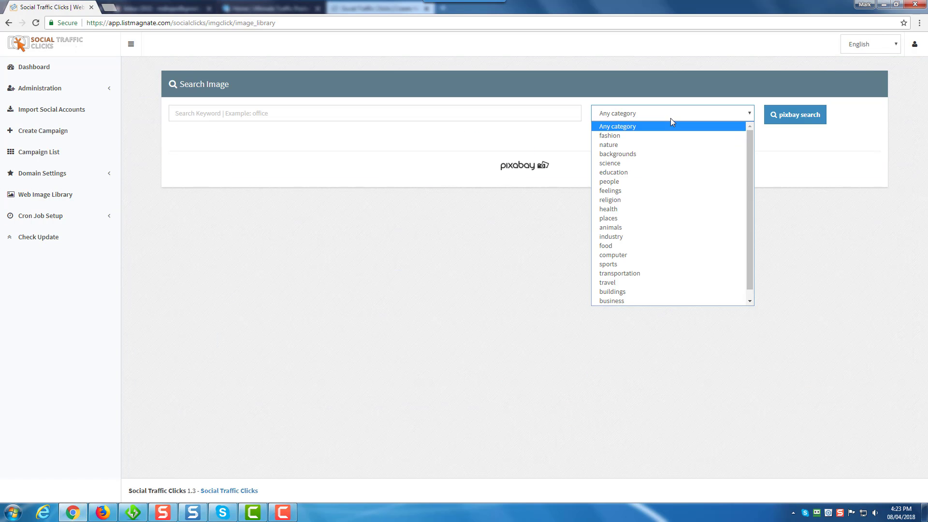
pyautogui.click(526, 323)
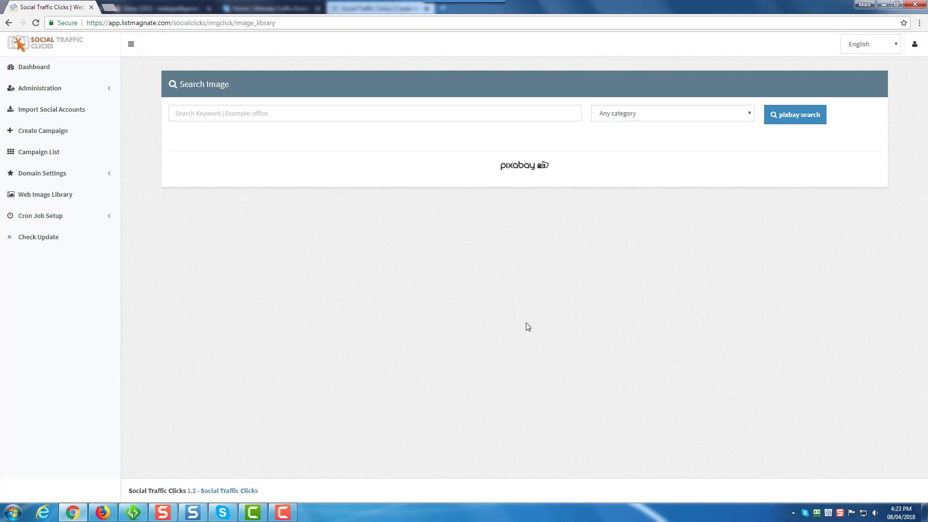
pyautogui.click(488, 117)
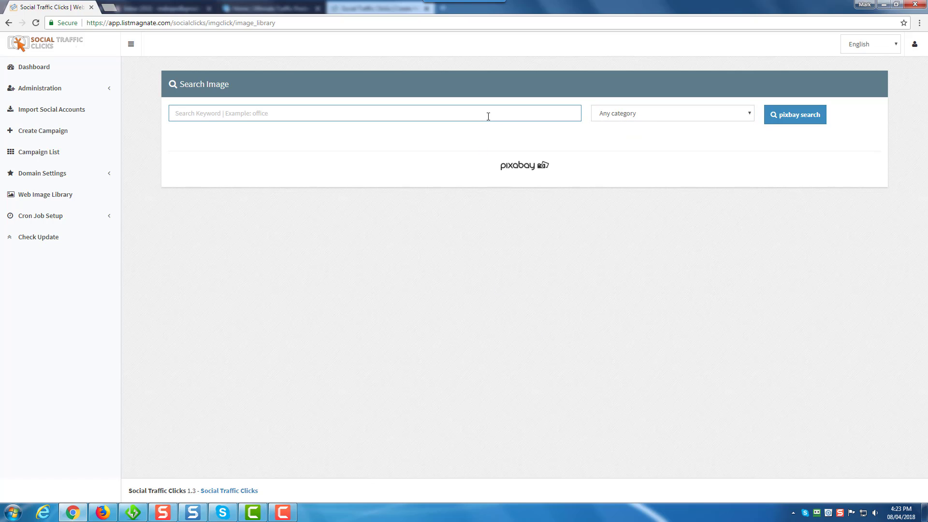
pyautogui.write('beach')
pyautogui.click(772, 114)
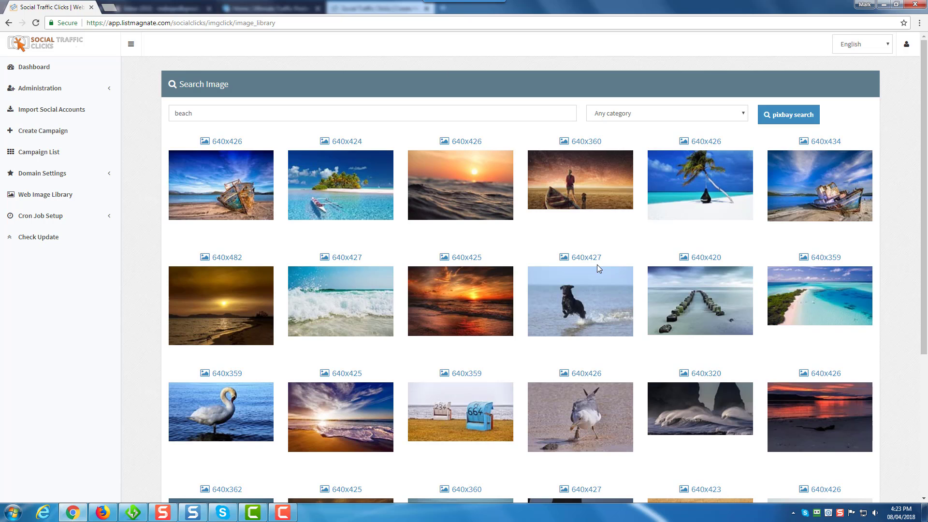
# - Load more beach images and copy the link address of the picture showing a person sitting on a waterside pier
pyautogui.scroll(-4, 597, 265)
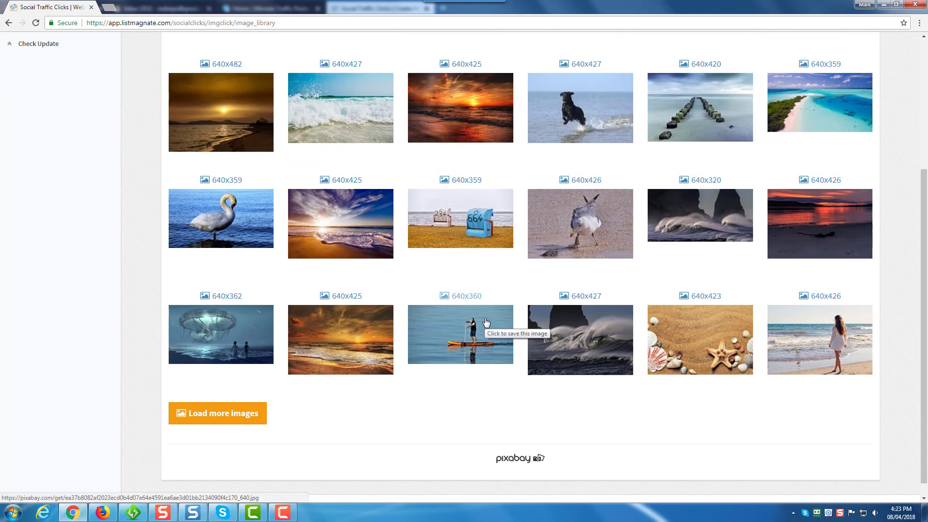
pyautogui.click(224, 405)
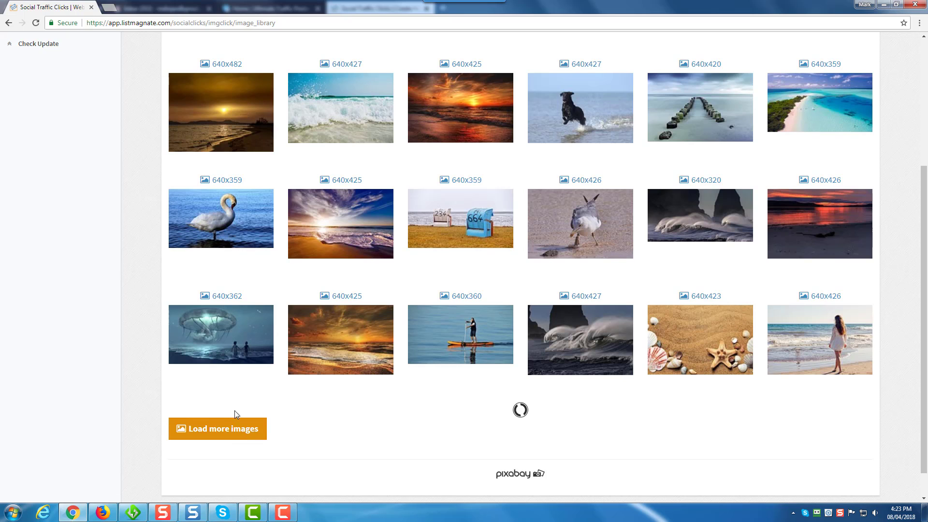
pyautogui.scroll(-3, 371, 368)
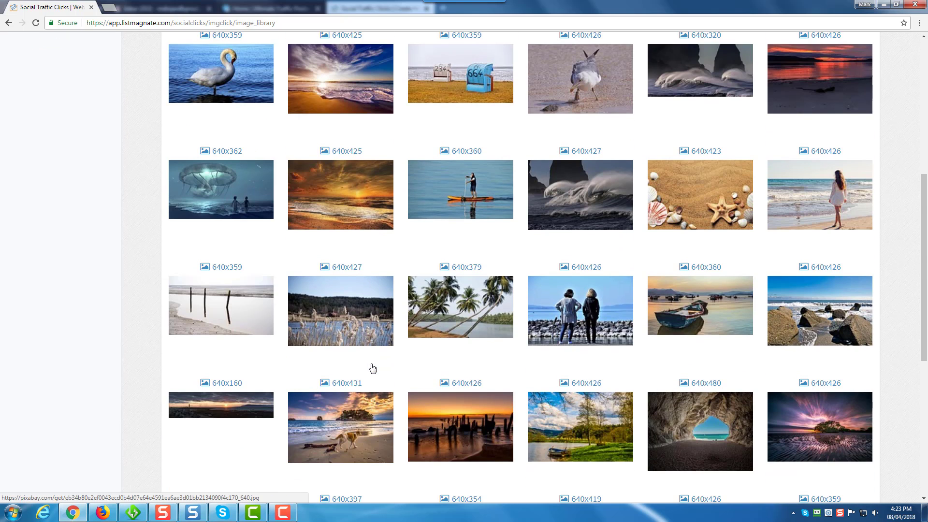
pyautogui.scroll(-3, 370, 368)
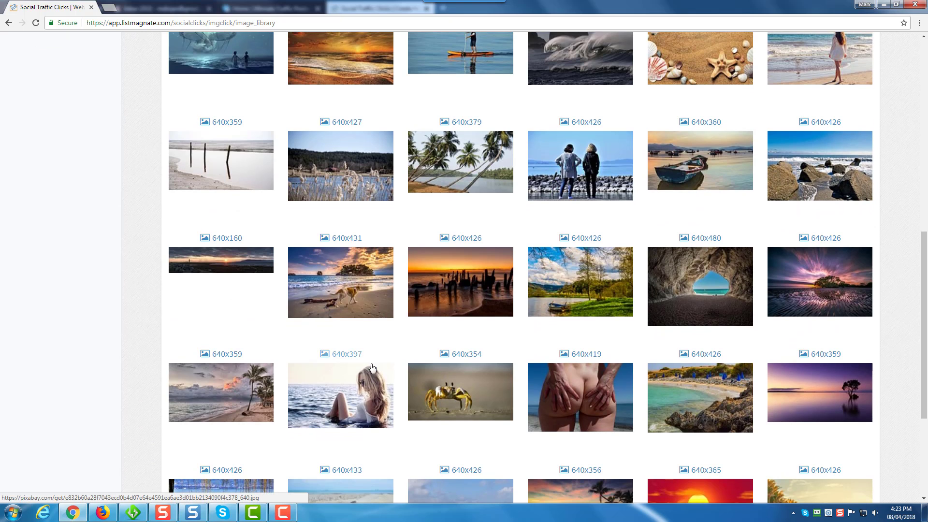
pyautogui.scroll(-2, 371, 366)
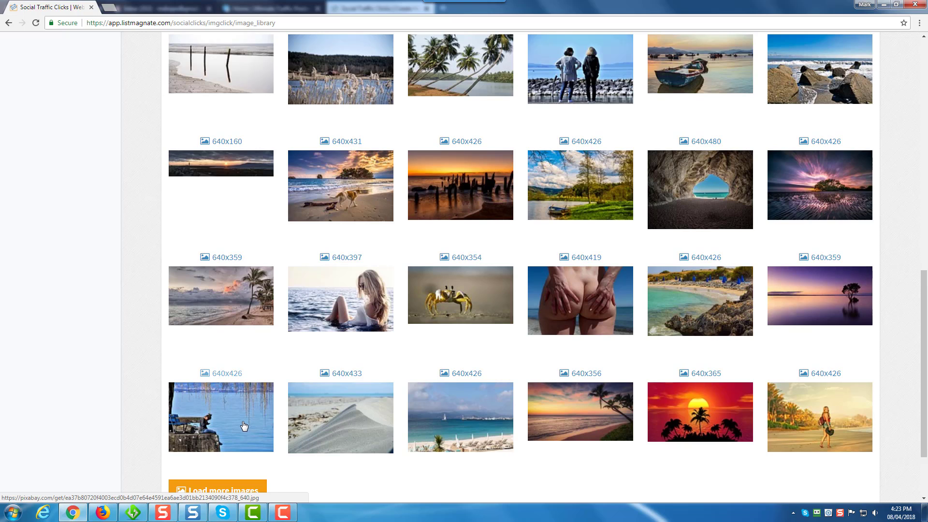
pyautogui.rightClick(219, 398)
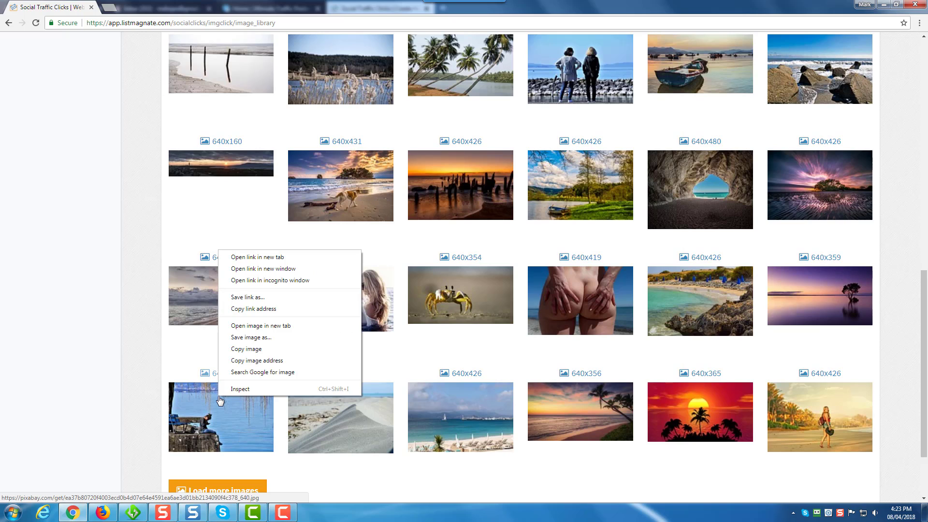
pyautogui.click(267, 309)
# - Start a new campaign and paste the copied Pixabay link as its image URL
pyautogui.scroll(10, 159, 321)
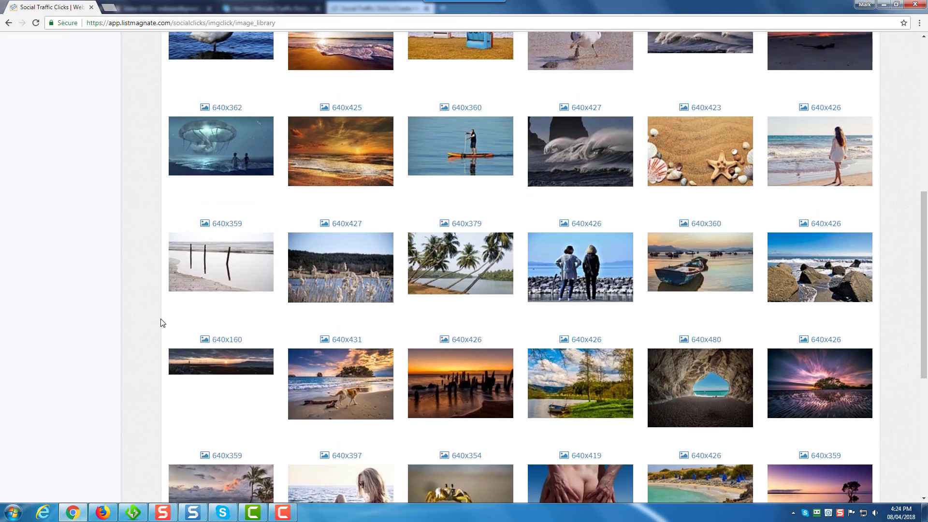
pyautogui.scroll(1, 154, 323)
pyautogui.click(49, 129)
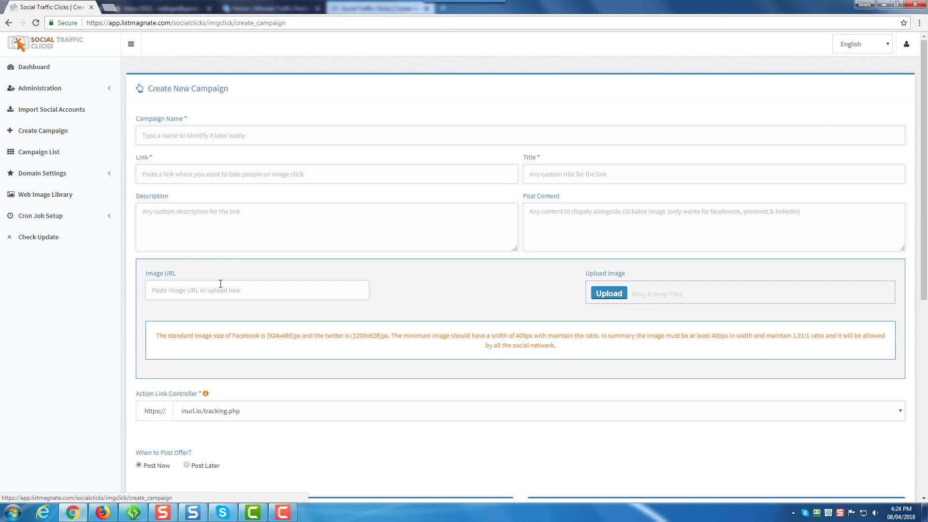
pyautogui.click(187, 290)
pyautogui.rightClick(187, 288)
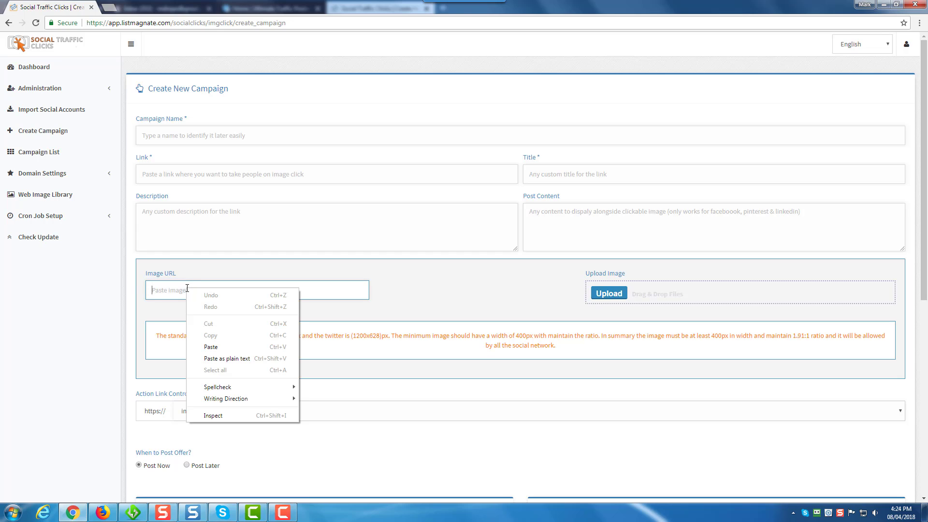
pyautogui.click(212, 347)
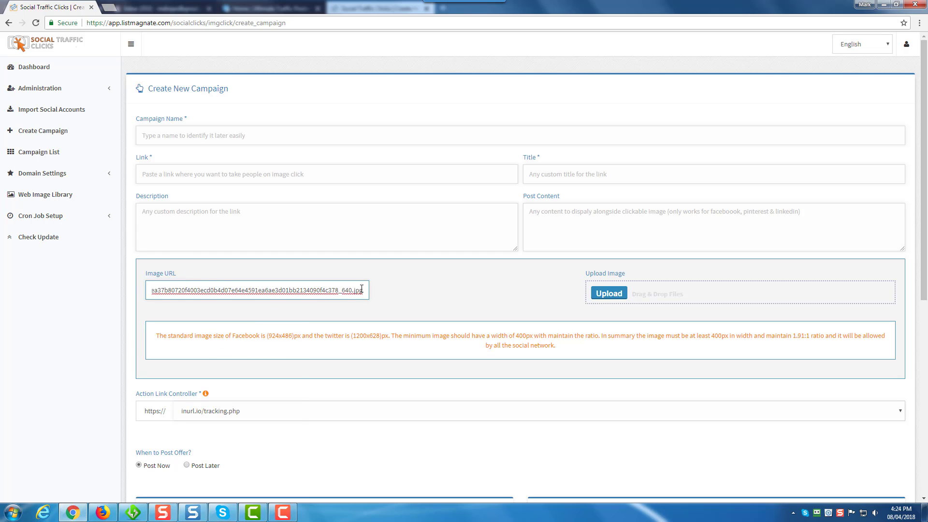
pyautogui.click(426, 295)
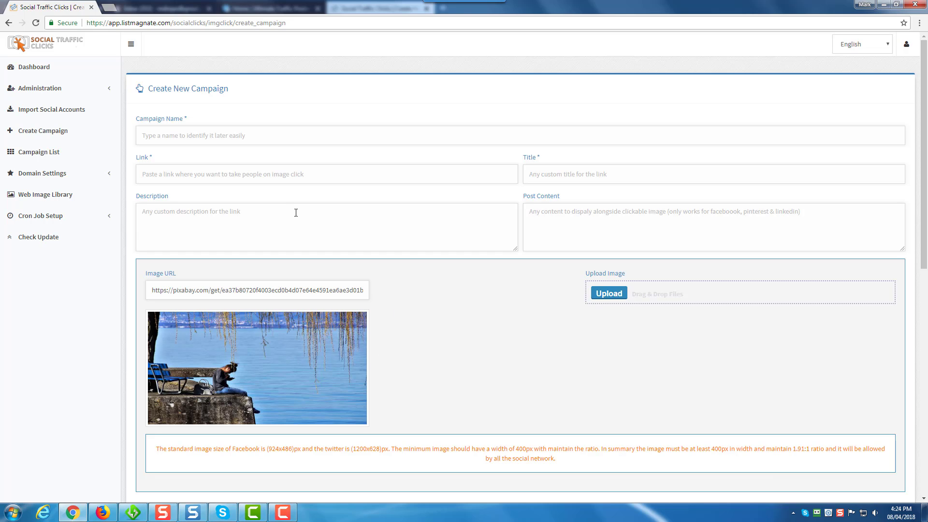
# - Name the campaign "Test Campaign" and enter the owner's https website address as its link
pyautogui.click(249, 137)
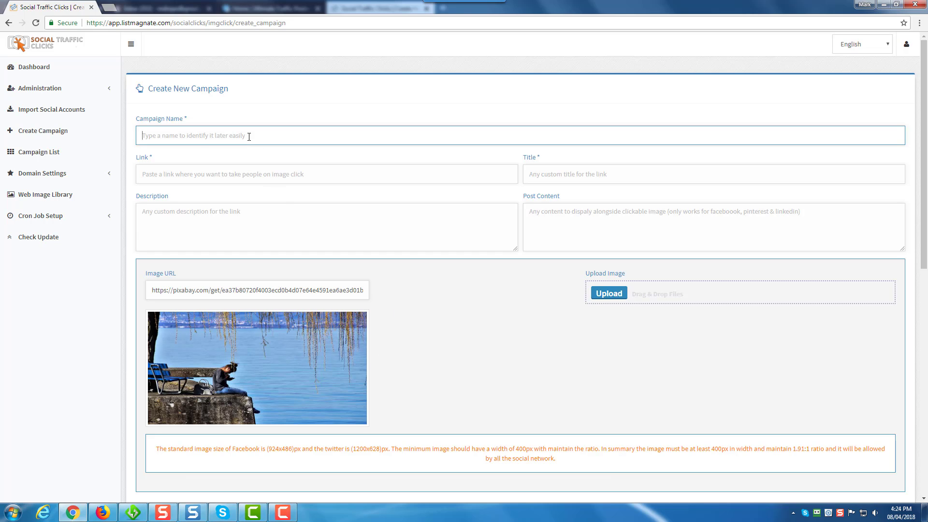
pyautogui.write('Test Campaign')
pyautogui.press('Tab')
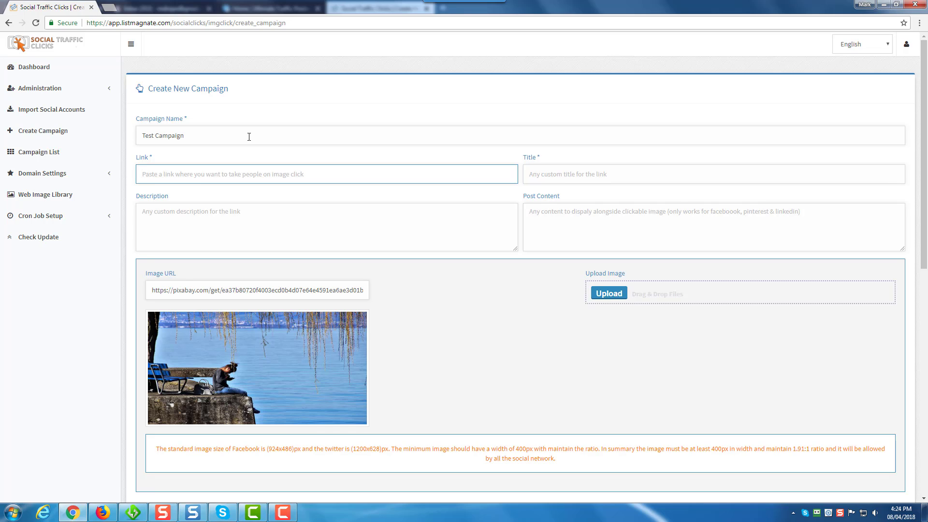
pyautogui.write('https://')
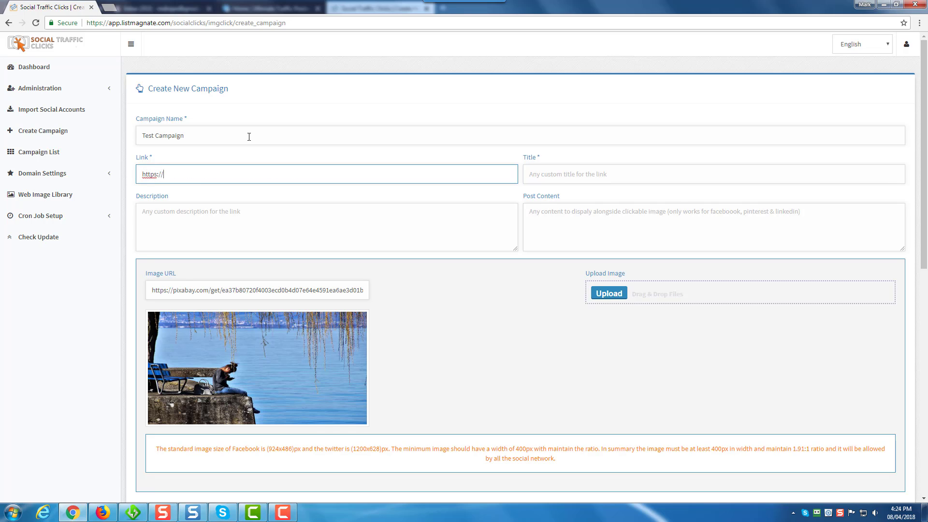
pyautogui.write('www.markdulisse.com')
# - Title the link "This is my Test Campaign" and describe it as "Awesome software coming, called Social Traffic Clicks"
pyautogui.click(548, 176)
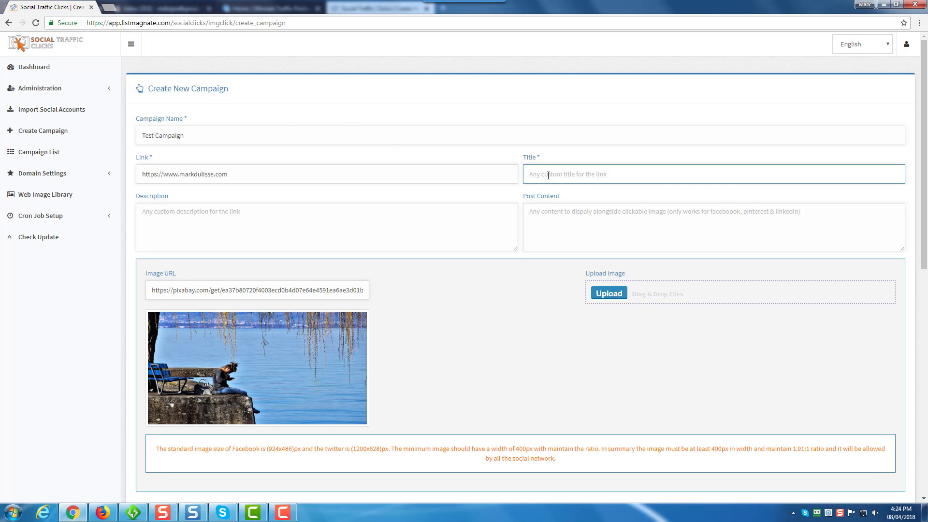
pyautogui.write('This is my Test Campaign')
pyautogui.click(283, 230)
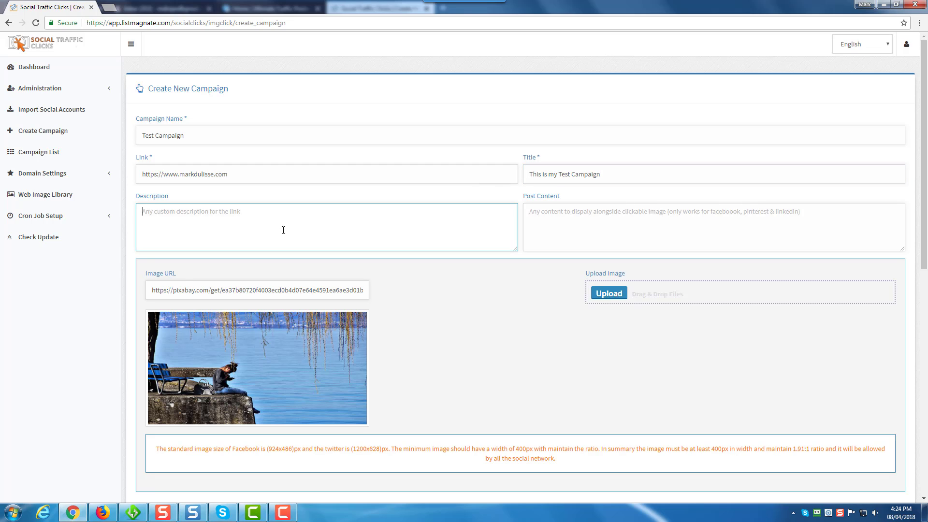
pyautogui.write('Awesome software comig')
pyautogui.press('BackSpace')
pyautogui.write('ng, called Social Traffic ')
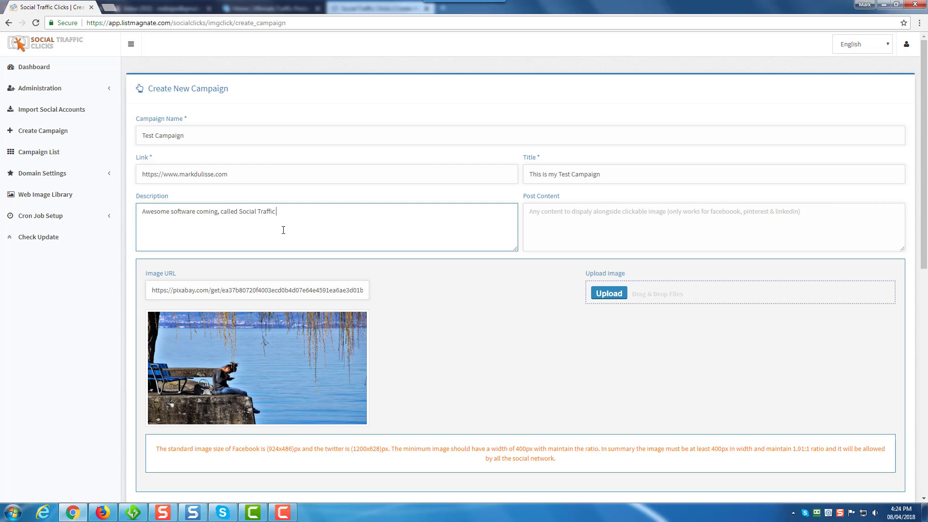
pyautogui.write('Clicks')
# - Enter "Put more content here" as the campaign's post content
pyautogui.click(604, 222)
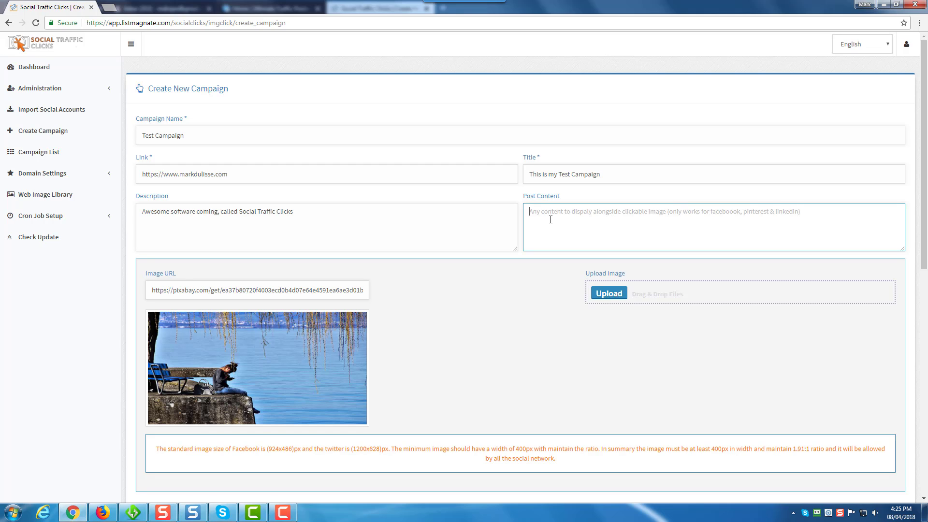
pyautogui.write('P')
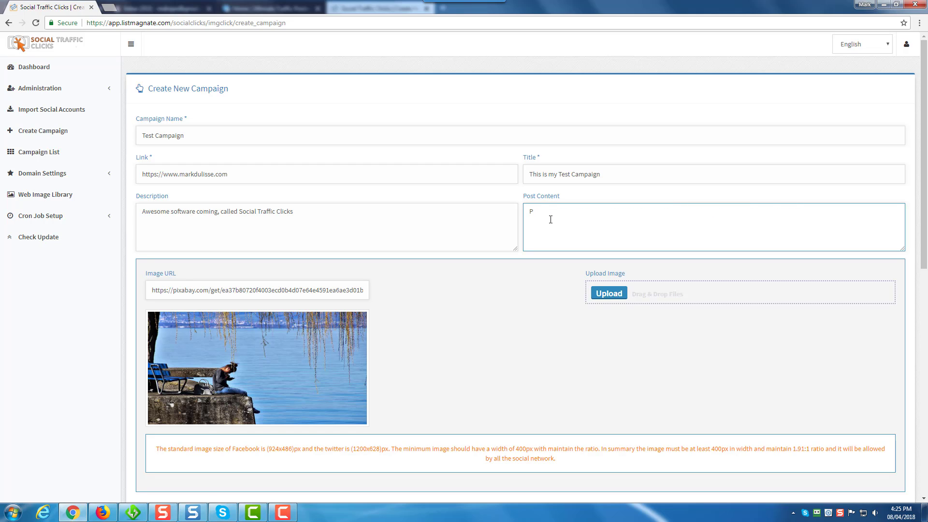
pyautogui.write('Ut more content here')
# - Review the standard Facebook and Twitter image size guidance beneath the campaign's image preview
pyautogui.scroll(-3, 540, 266)
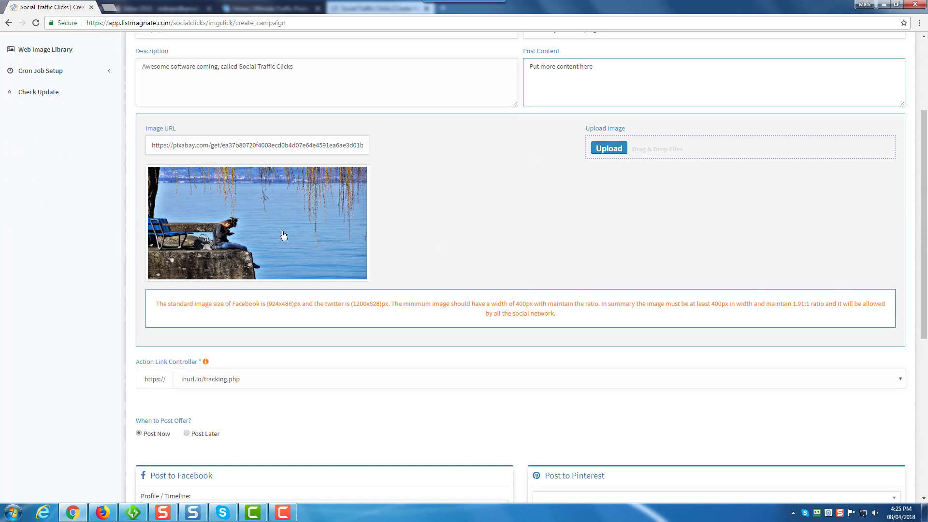
pyautogui.moveTo(255, 207)
pyautogui.scroll(-2, 530, 205)
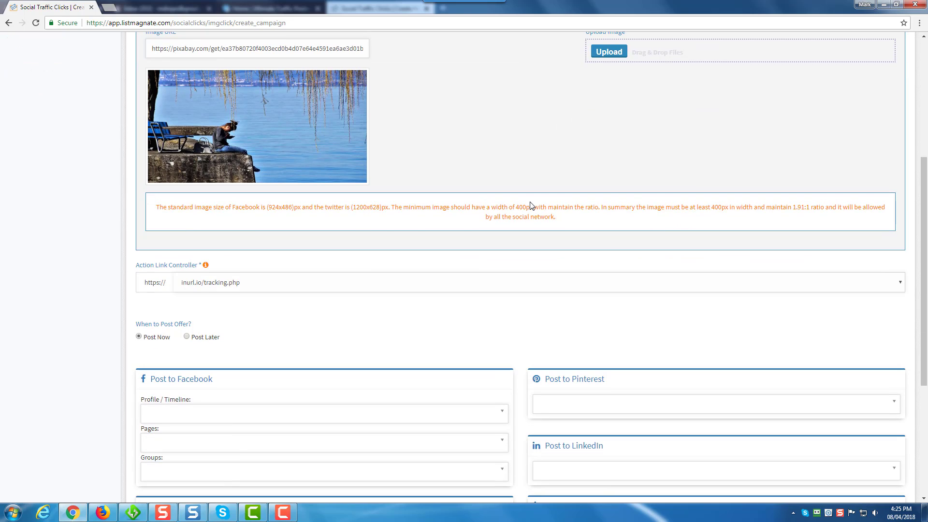
pyautogui.doubleClick(355, 208)
pyautogui.scroll(-1, 600, 209)
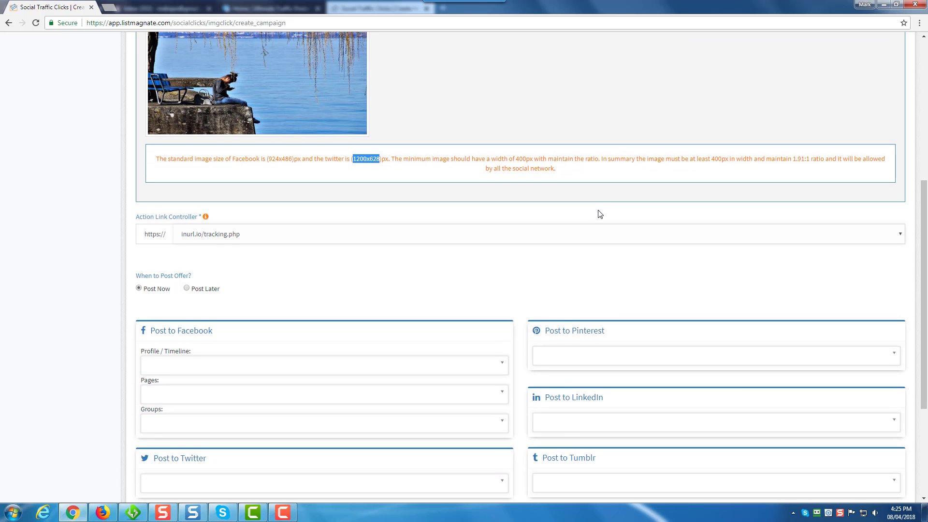
pyautogui.scroll(2, 599, 214)
pyautogui.scroll(-4, 598, 213)
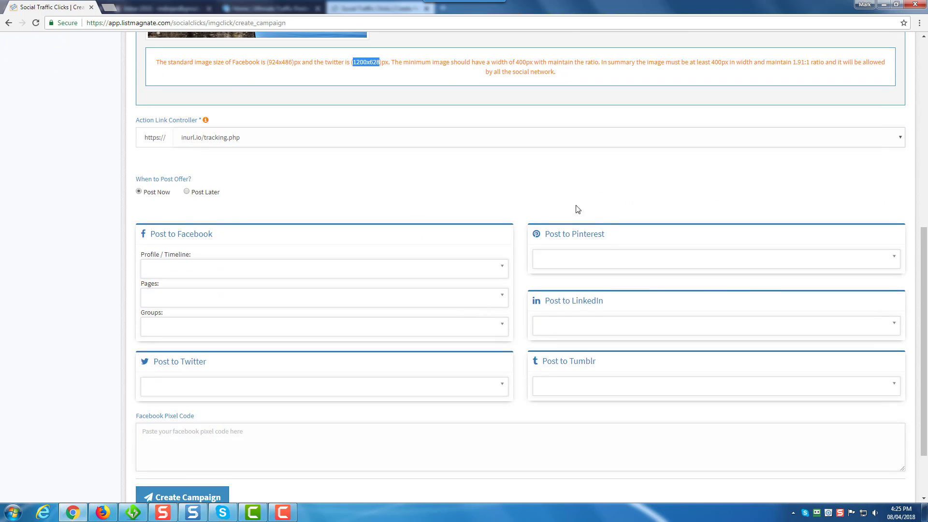
# - Look at the schedule time settings for Post Later, and return the offer to Post Now
pyautogui.click(187, 192)
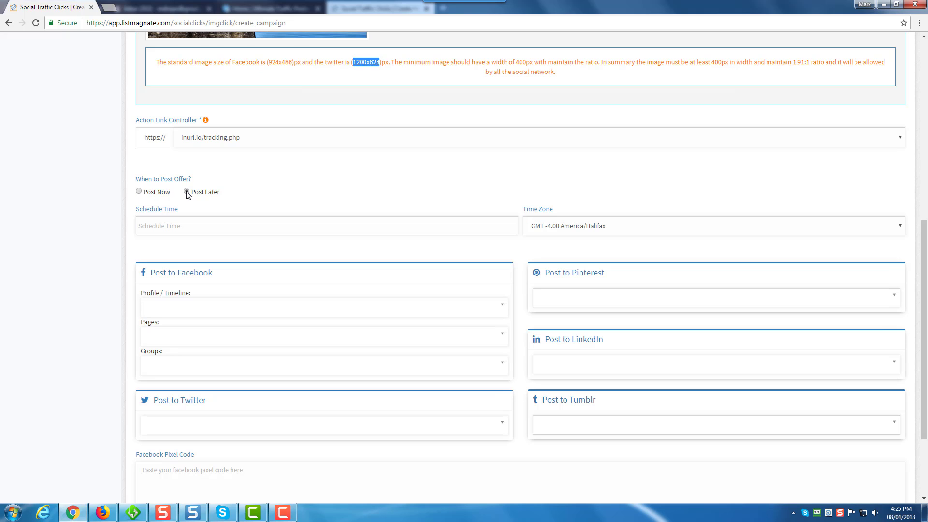
pyautogui.click(196, 227)
pyautogui.click(228, 190)
pyautogui.click(141, 193)
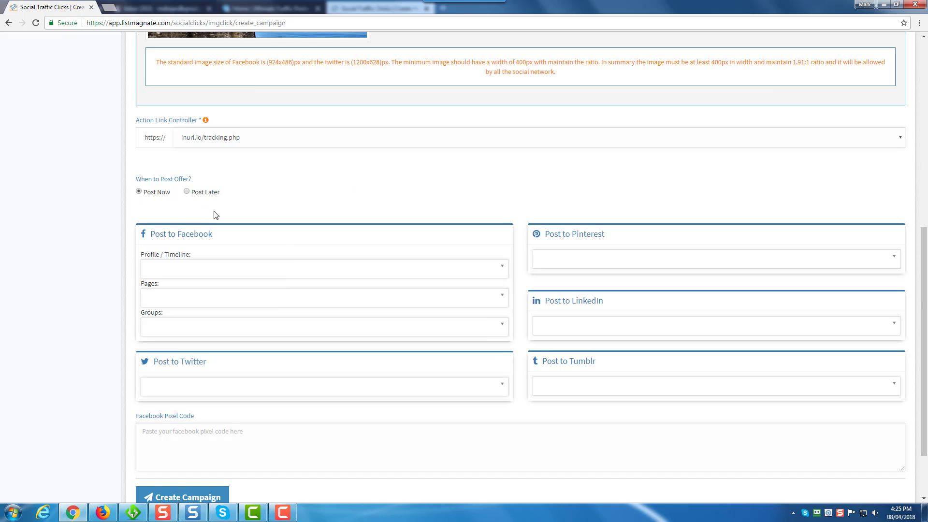
# - Check which Facebook profiles, pages and groups are available for posting without selecting any
pyautogui.scroll(-2, 213, 211)
pyautogui.click(190, 190)
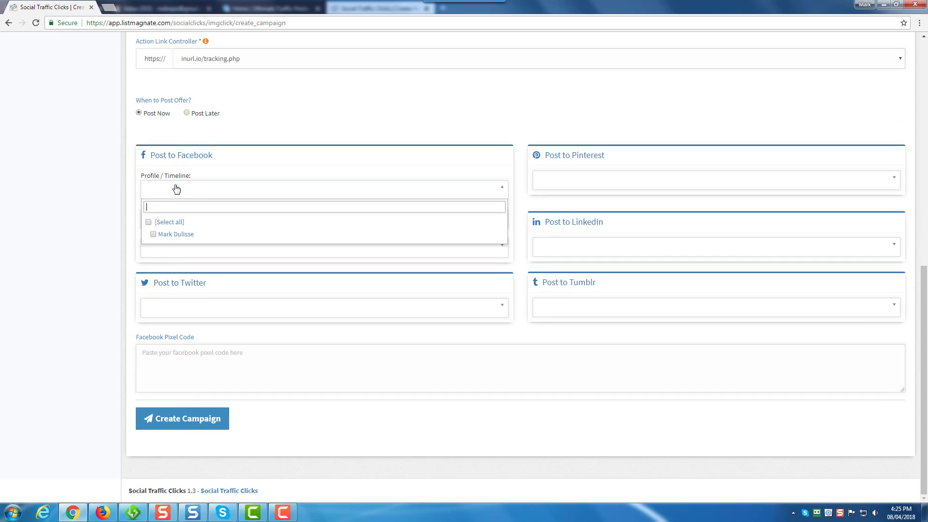
pyautogui.click(89, 193)
pyautogui.click(162, 219)
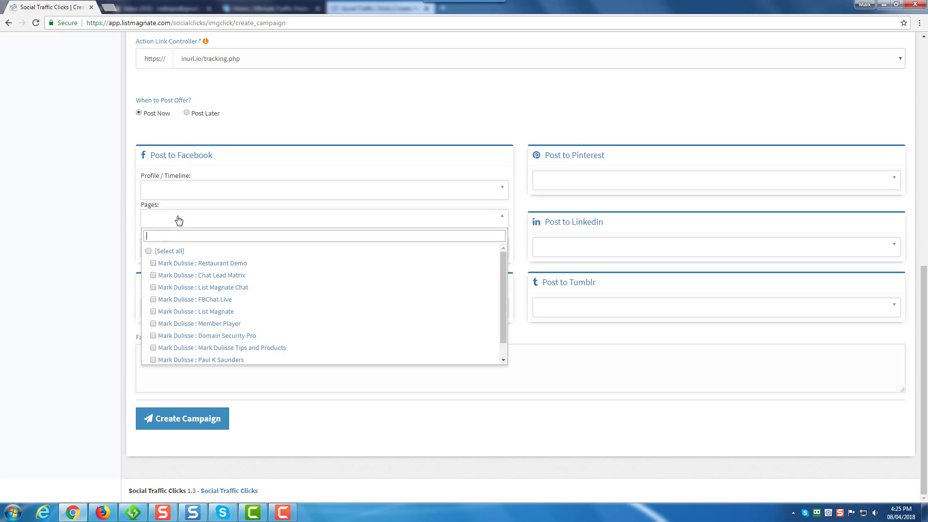
pyautogui.click(76, 222)
pyautogui.click(172, 249)
pyautogui.click(68, 244)
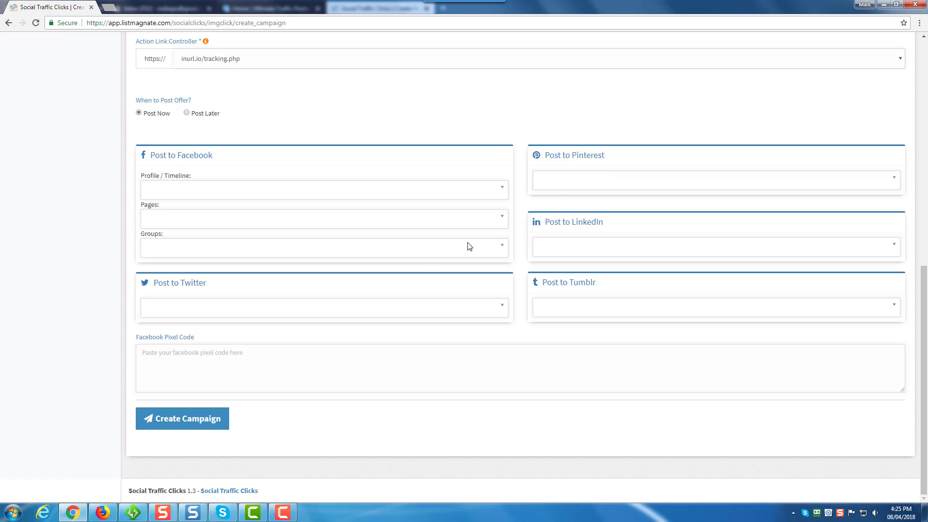
# - Choose the social-list-monster board as the Pinterest destination for the campaign
pyautogui.click(602, 181)
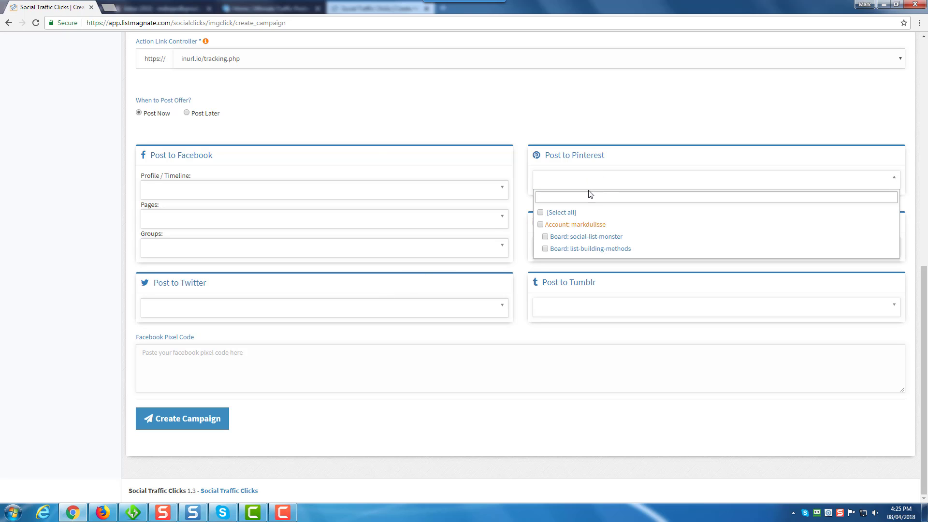
pyautogui.click(545, 237)
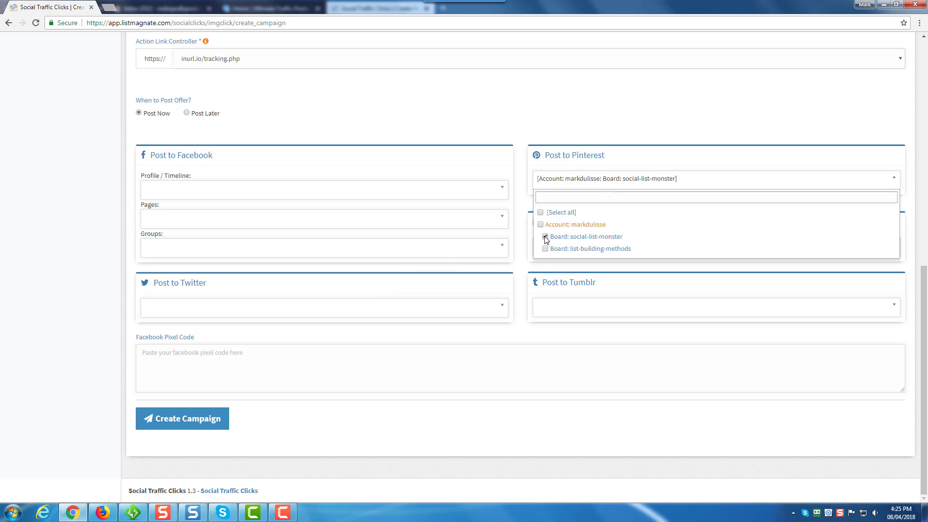
pyautogui.click(612, 114)
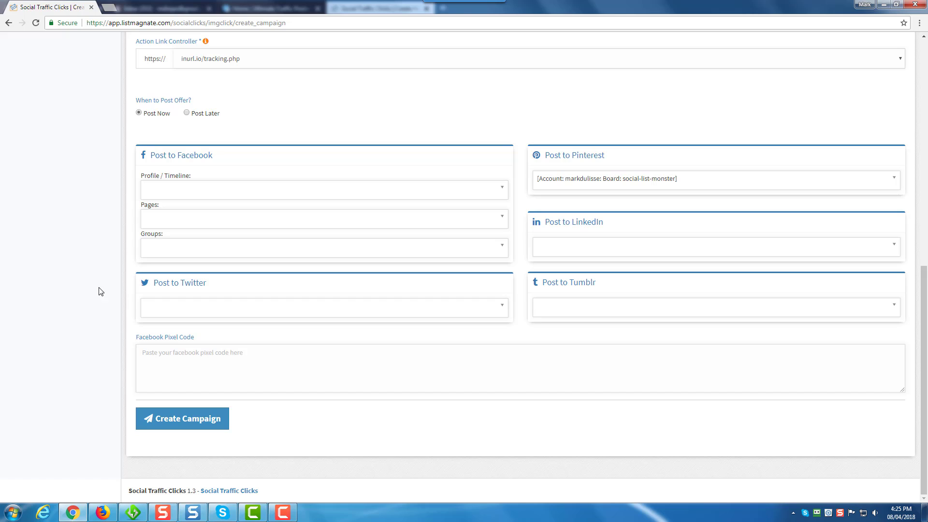
# - Open the campaign's image of the person sitting by the water in the Pixie Editor
pyautogui.click(294, 369)
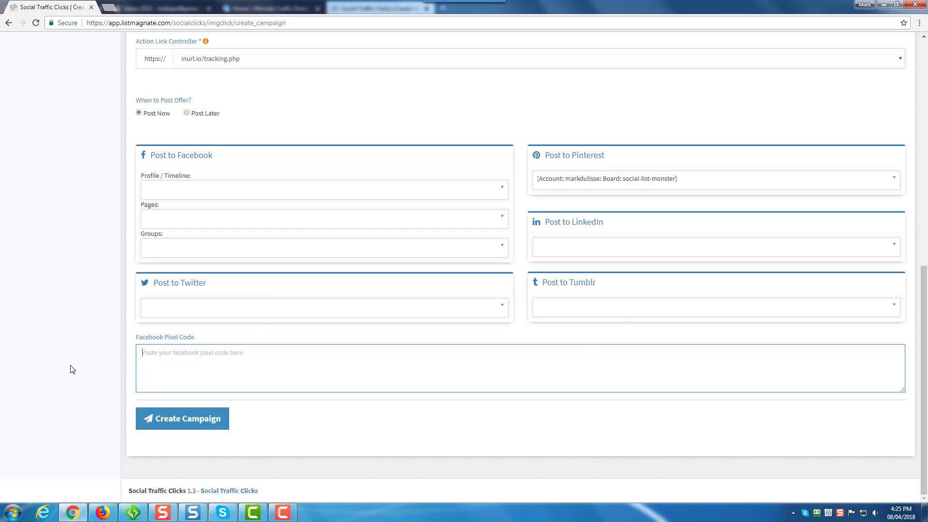
pyautogui.scroll(7, 72, 369)
pyautogui.scroll(3, 71, 370)
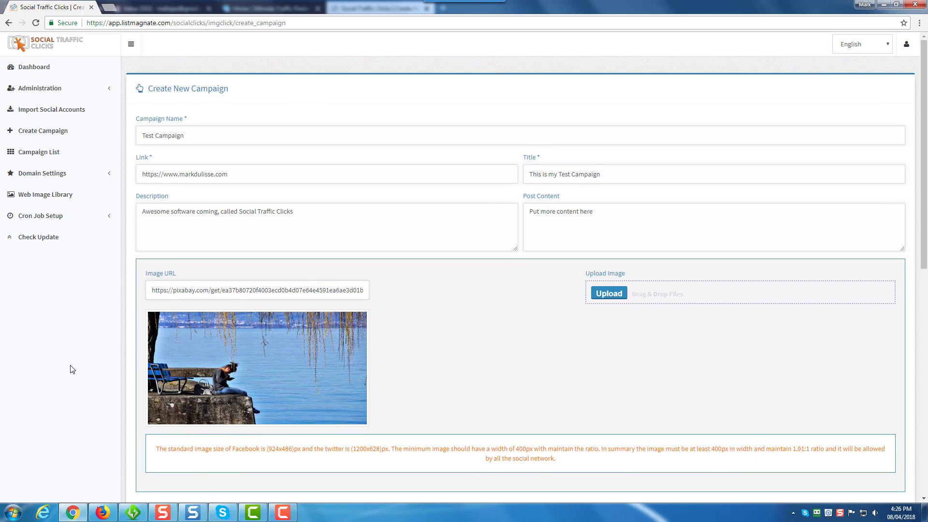
pyautogui.scroll(-2, 71, 370)
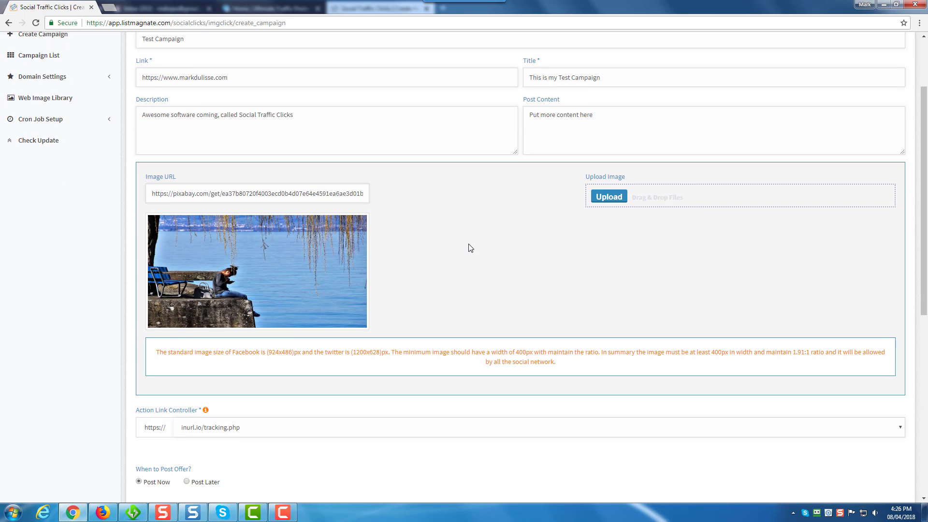
pyautogui.moveTo(261, 249)
pyautogui.click(261, 276)
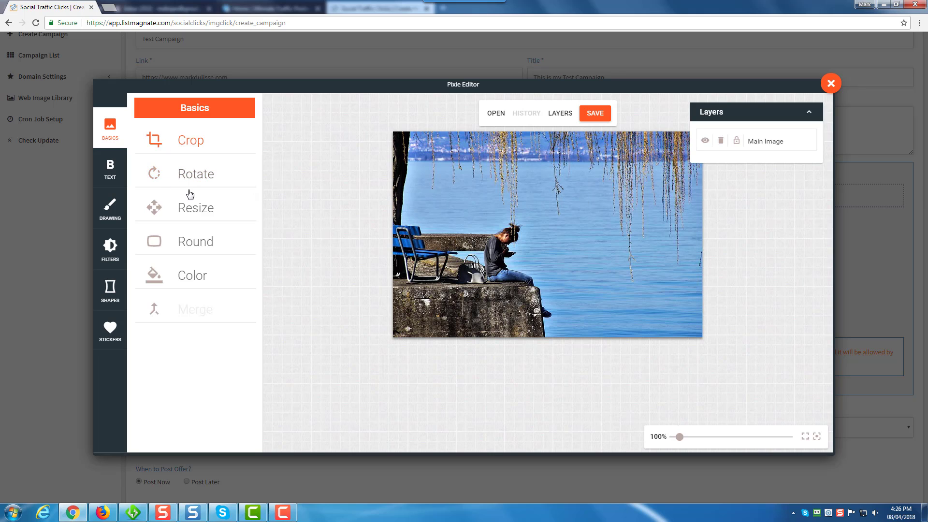
# - Switch the image editor's text font category to Sans Serif
pyautogui.click(110, 174)
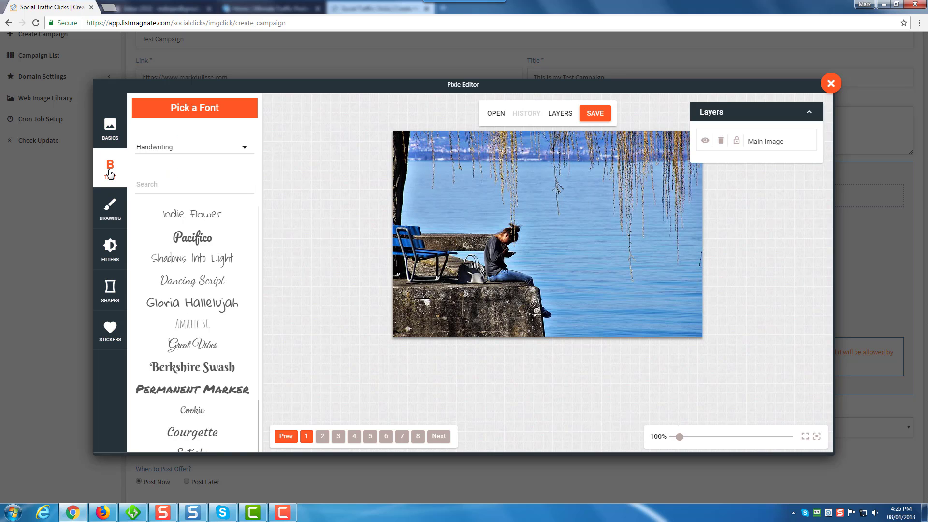
pyautogui.click(190, 150)
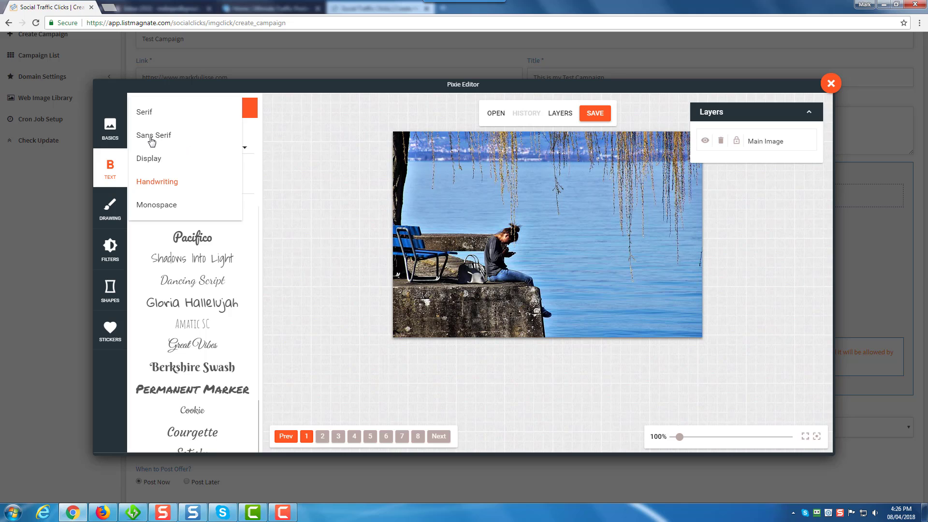
pyautogui.click(152, 140)
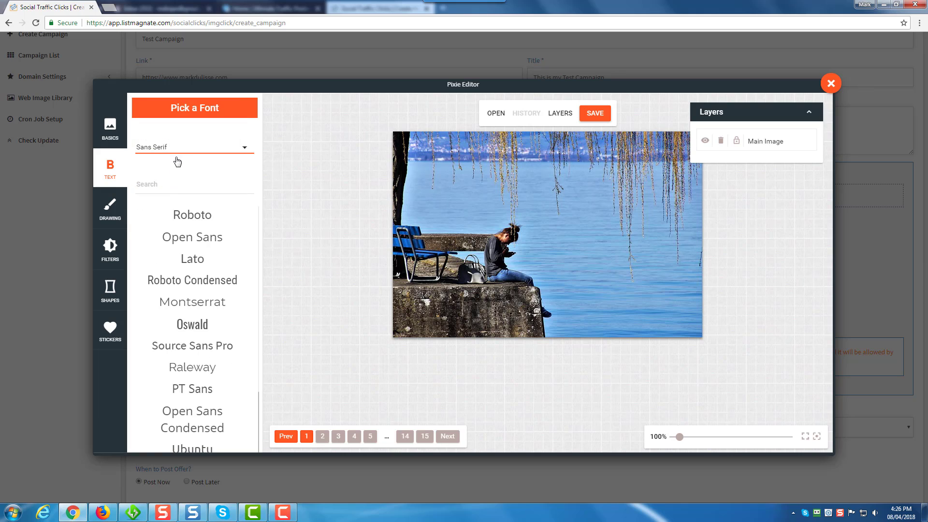
# - Look through the image editor's brushes, filters, shapes and sticker collections, including Stars and Bubbles, without applying any
pyautogui.click(107, 220)
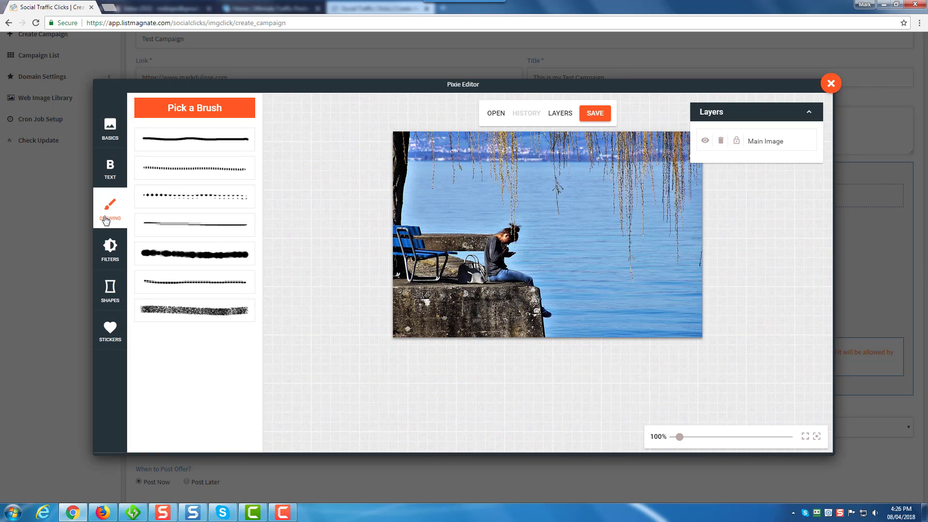
pyautogui.click(108, 255)
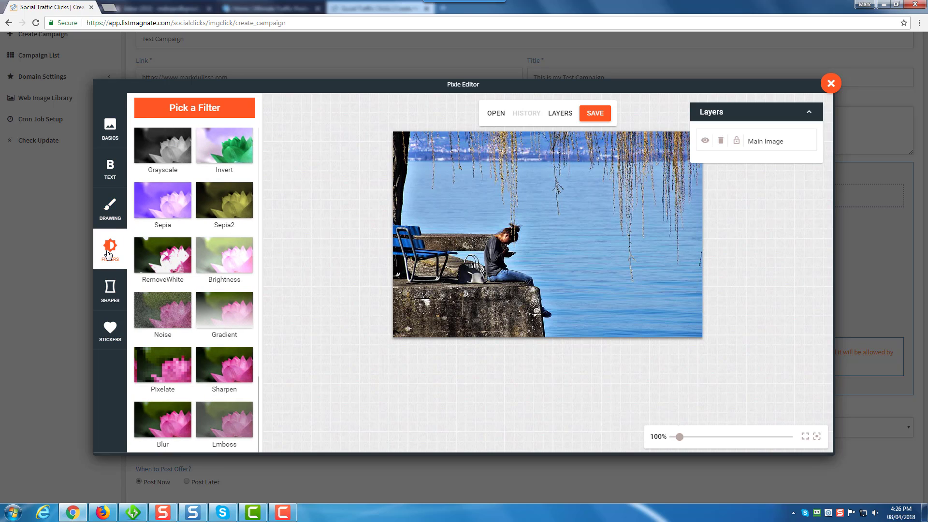
pyautogui.click(112, 289)
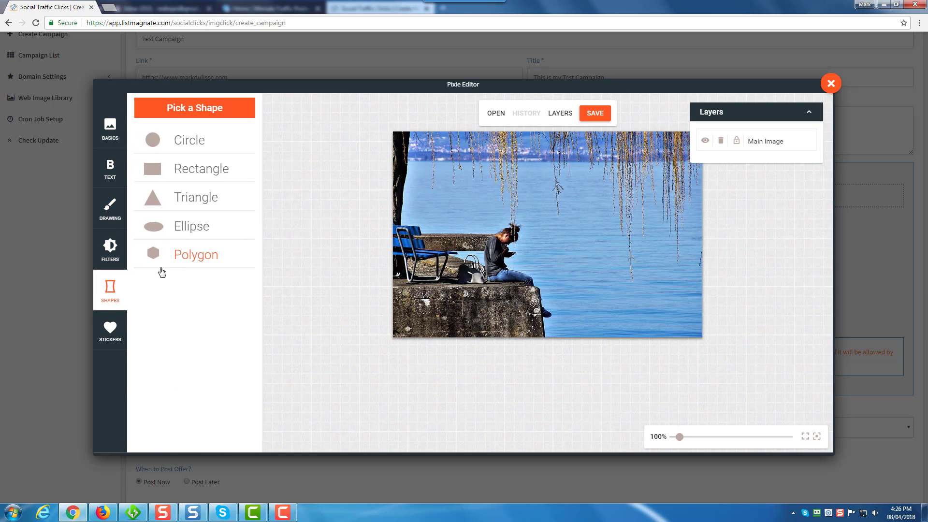
pyautogui.click(111, 333)
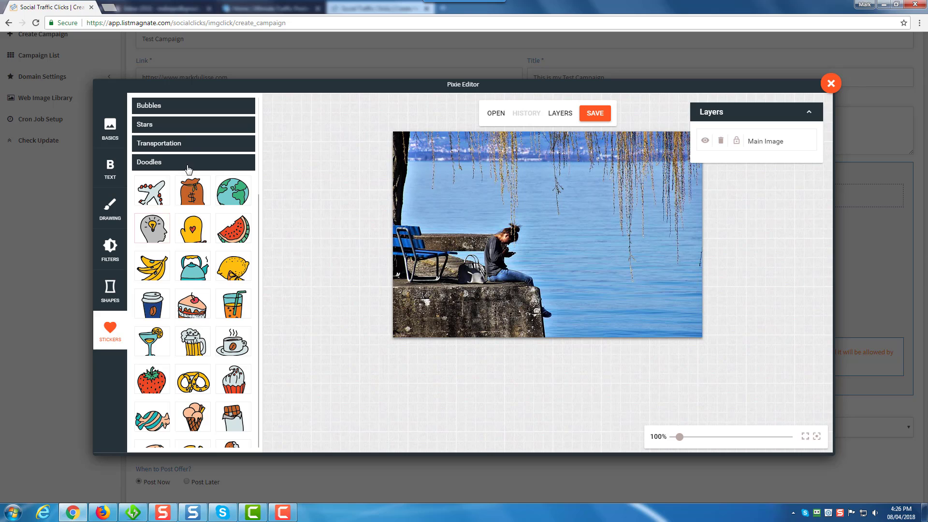
pyautogui.click(186, 148)
pyautogui.click(176, 124)
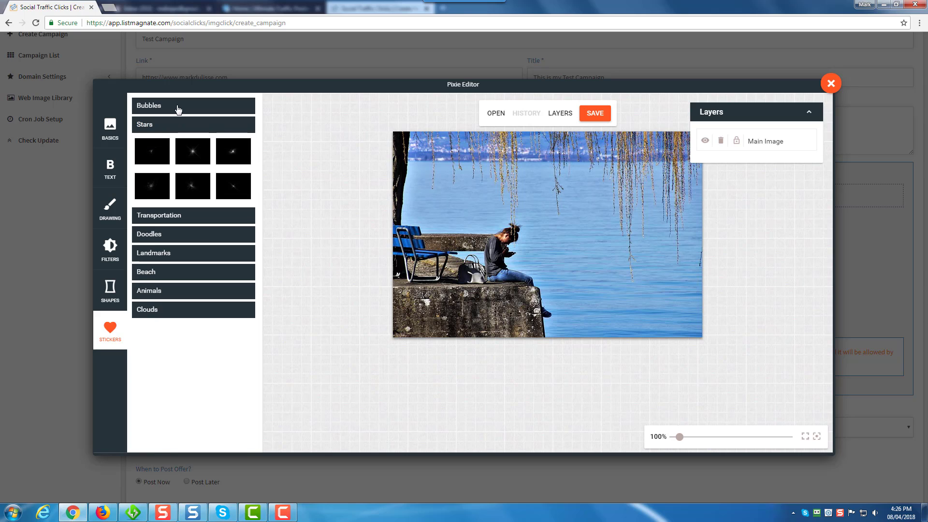
pyautogui.click(178, 108)
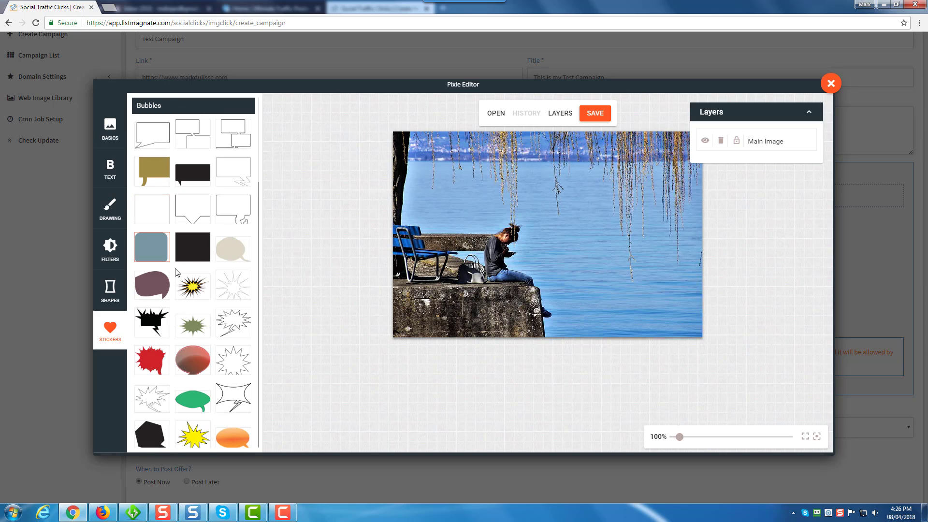
# - Add a text layer in the Lato font and move it over the water above the seated person
pyautogui.click(111, 173)
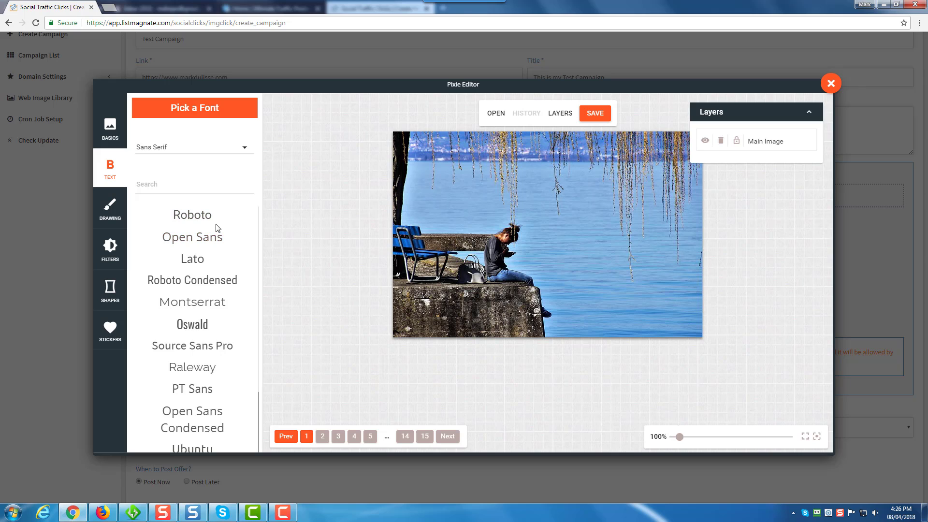
pyautogui.click(202, 265)
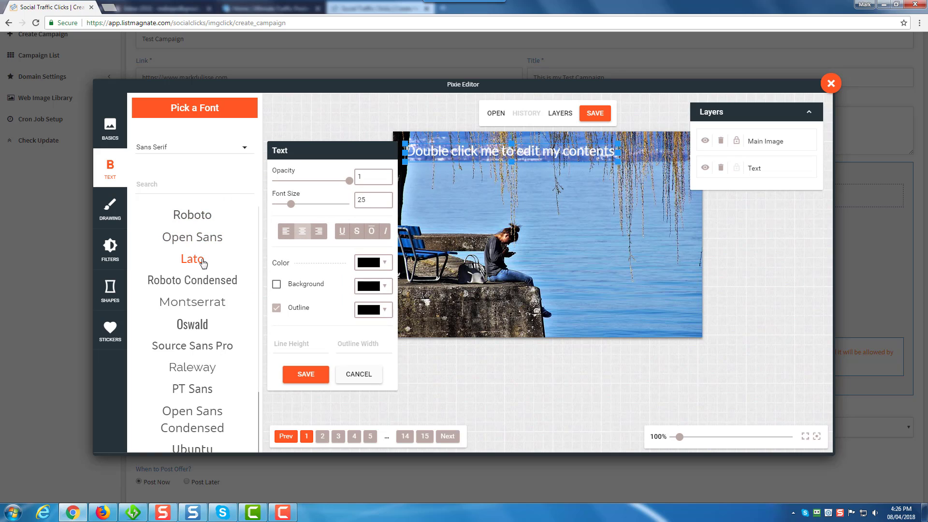
pyautogui.moveTo(466, 156); pyautogui.dragTo(509, 211)
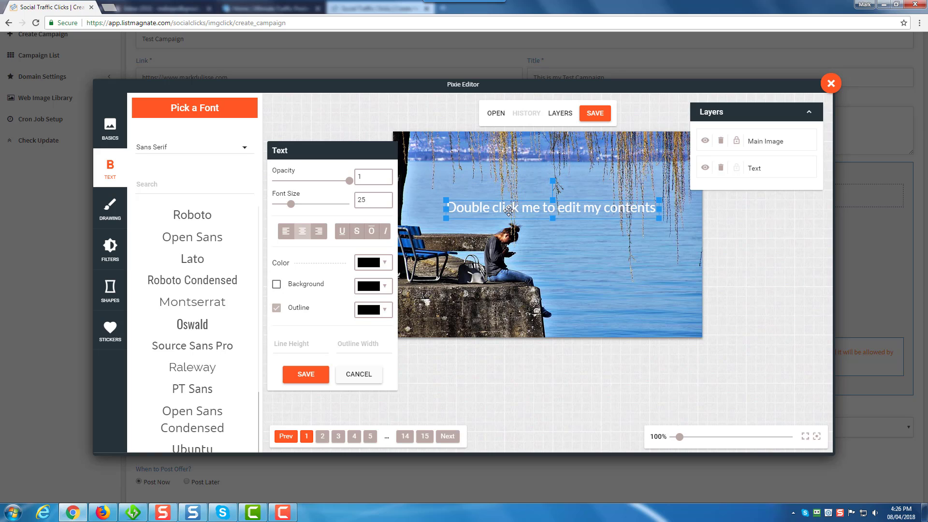
pyautogui.moveTo(448, 219); pyautogui.dragTo(659, 214)
# - Select the placeholder text on the image for editing and color it red (#f22613)
pyautogui.doubleClick(480, 210)
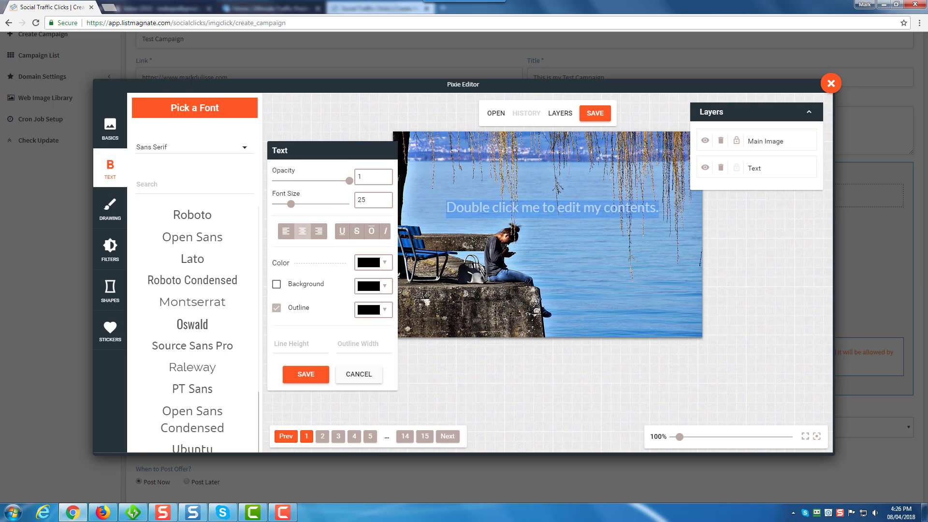
pyautogui.click(384, 264)
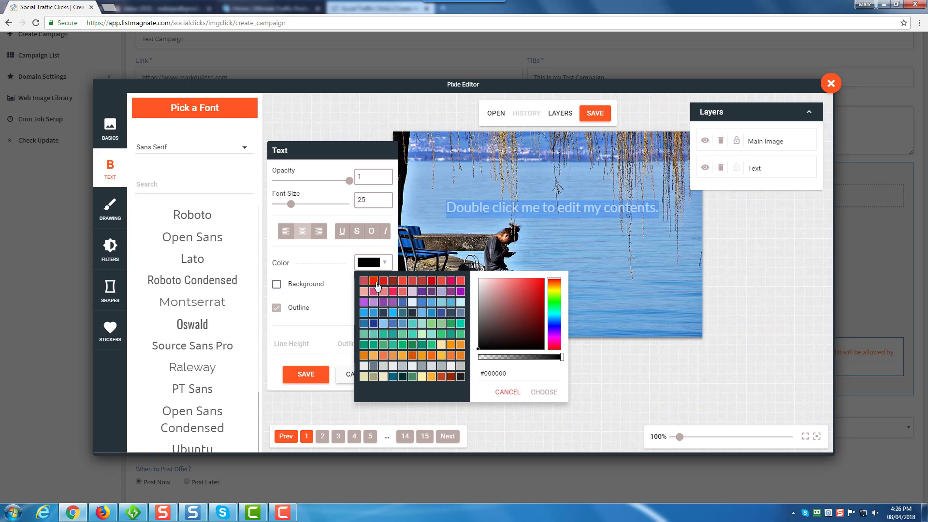
pyautogui.click(374, 282)
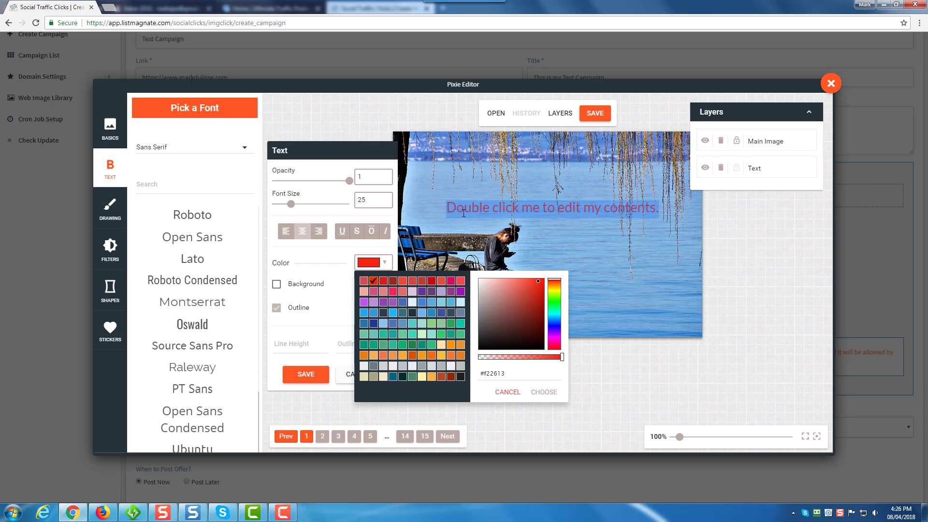